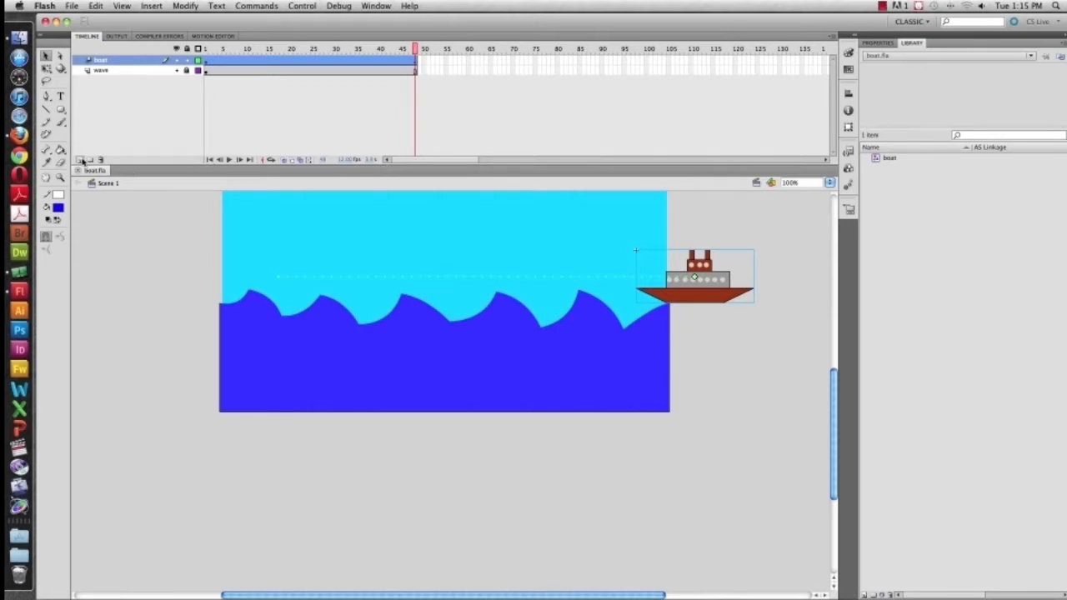
# Add a new layer above the boat layer and name it "boat 2"
pyautogui.click(80, 160)
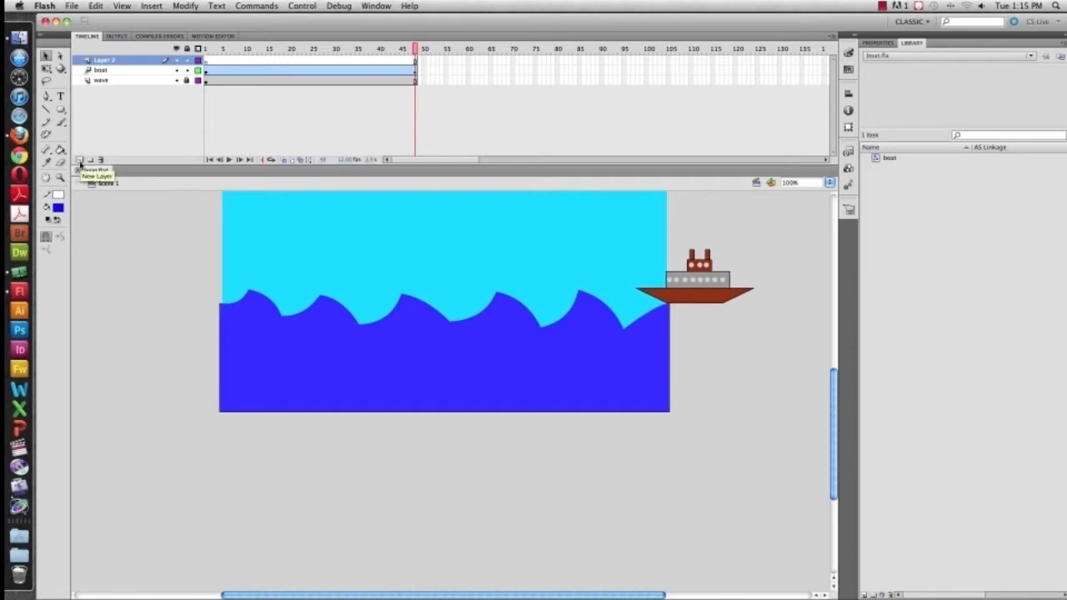
pyautogui.doubleClick(108, 61)
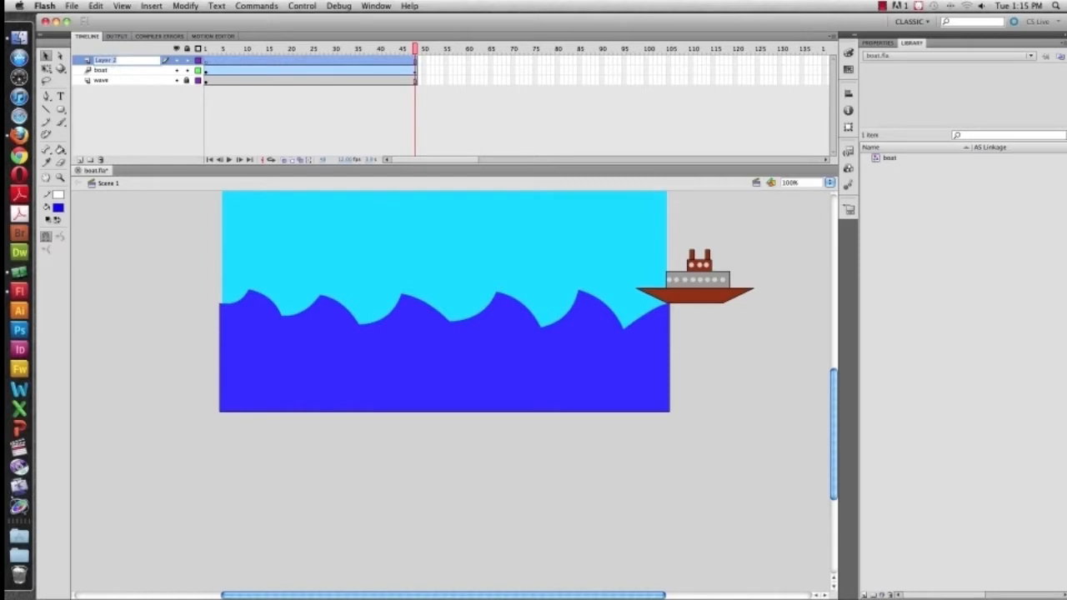
pyautogui.write('boat')
pyautogui.write('2')
pyautogui.press('Return')
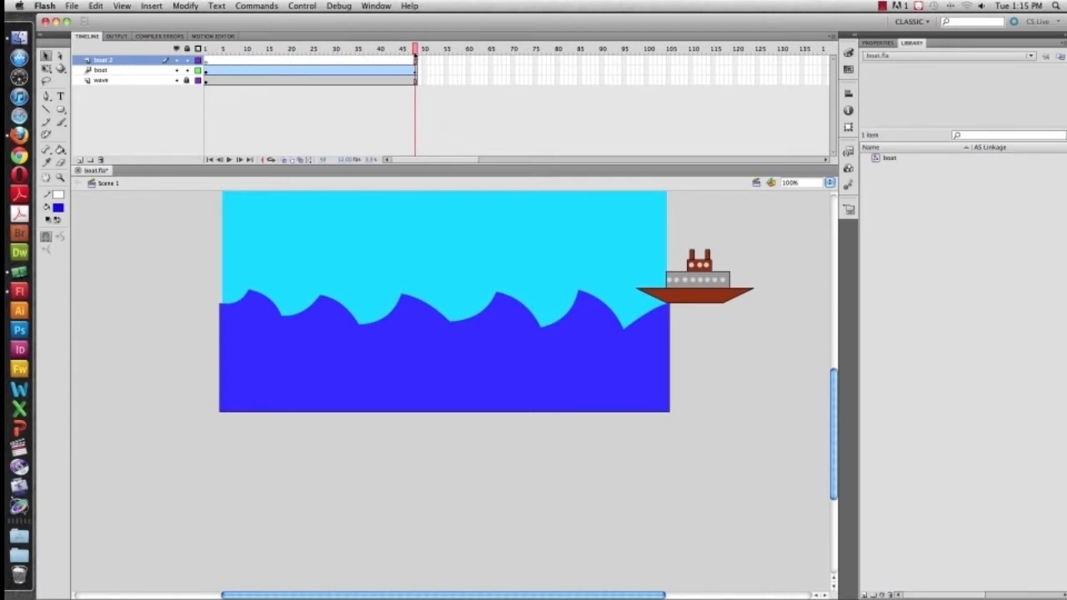
# Place a boat symbol instance in frame 1 of the boat 2 layer at the stage's right edge and scale it to about 219 px wide
pyautogui.moveTo(414, 48); pyautogui.dragTo(206, 49)
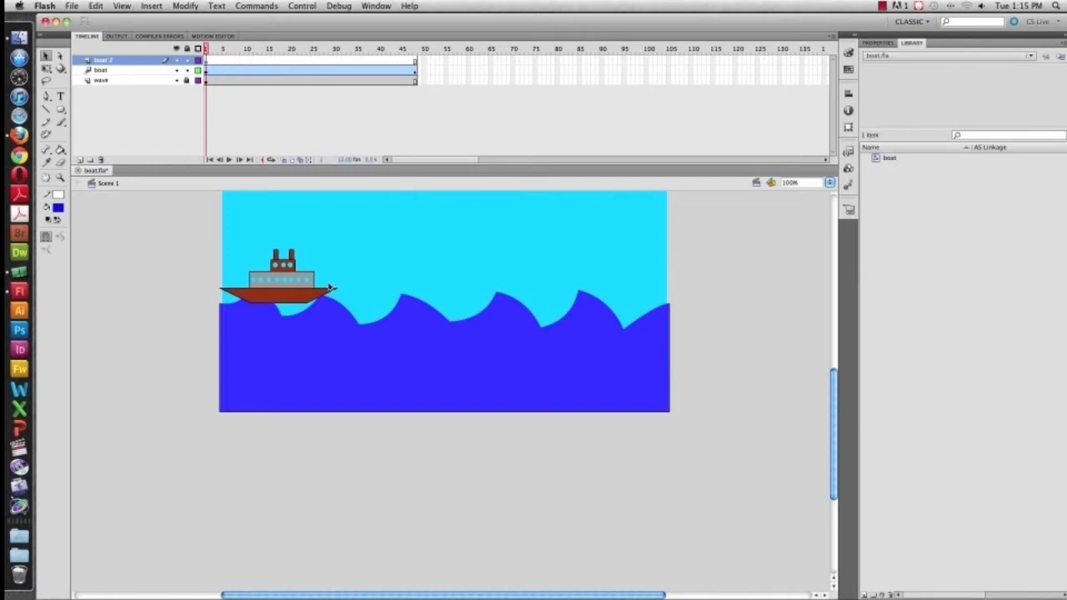
pyautogui.hscroll(-1, 331, 289)
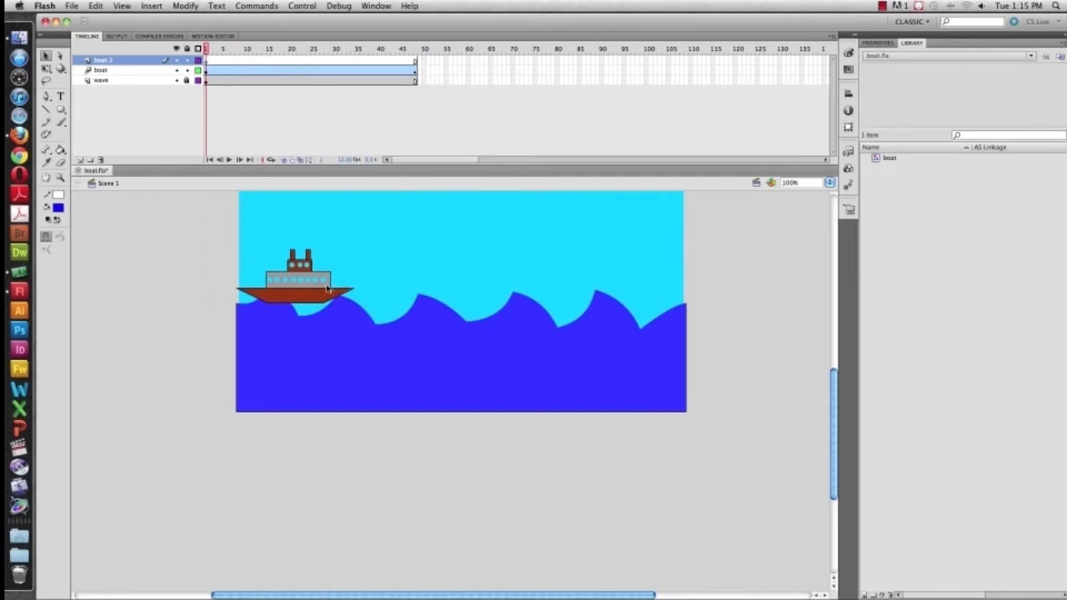
pyautogui.scroll(3, 562, 284)
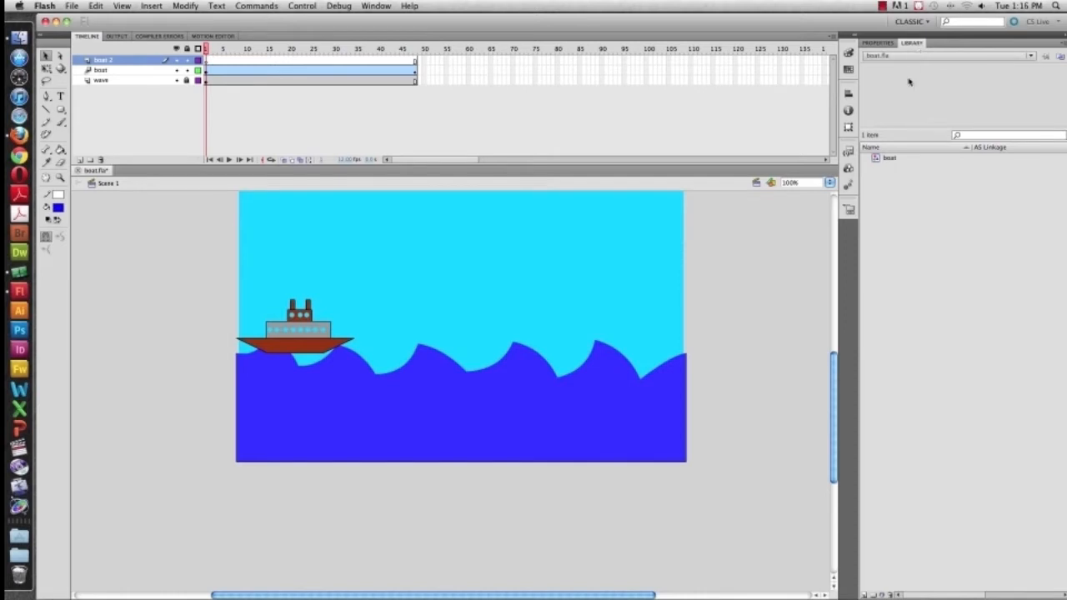
pyautogui.click(877, 159)
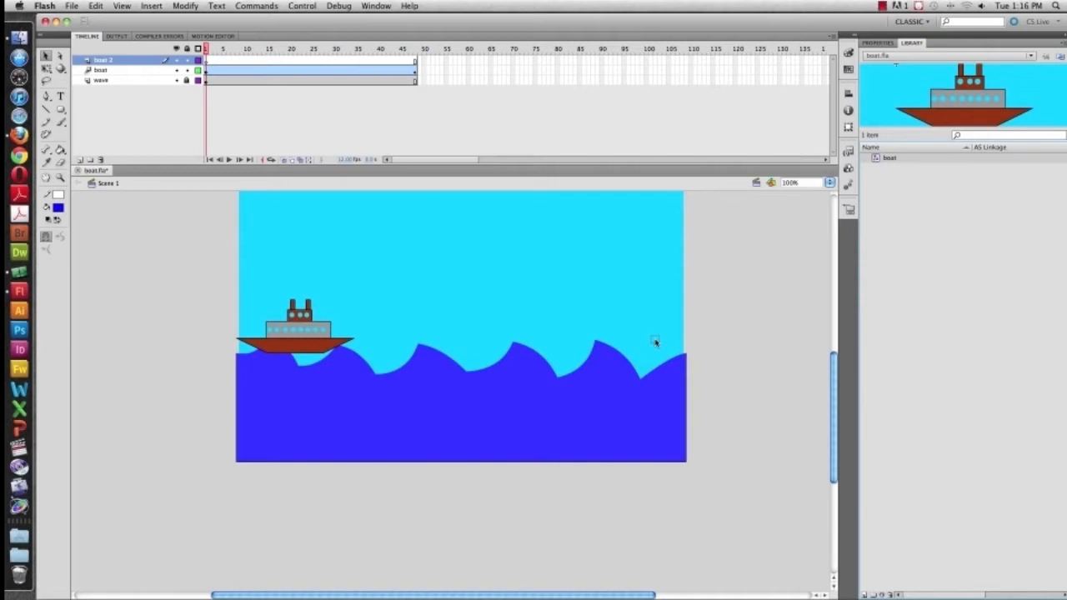
pyautogui.moveTo(656, 342); pyautogui.dragTo(674, 327)
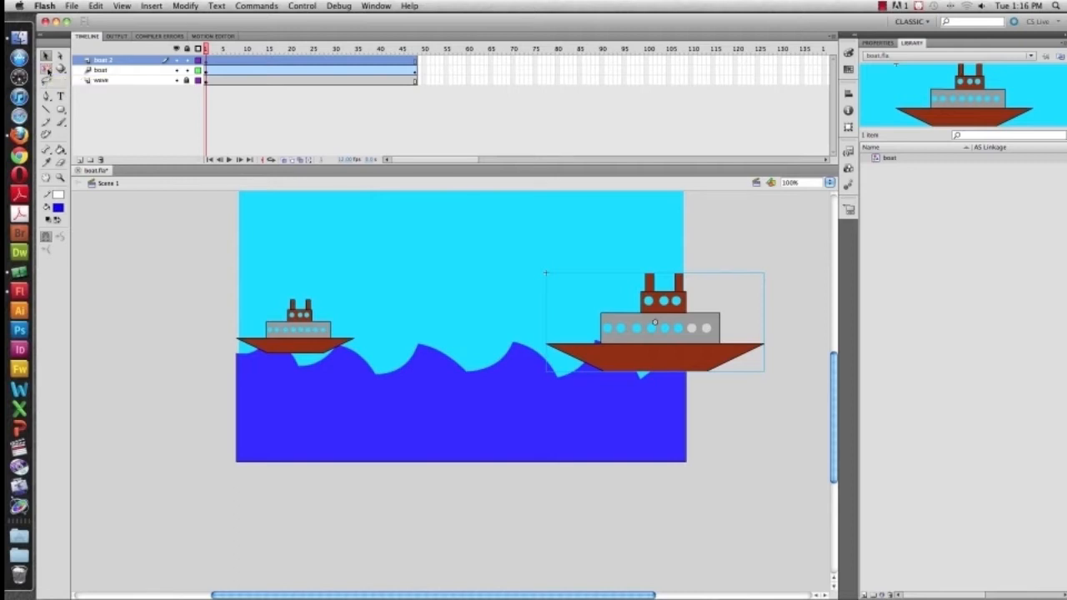
pyautogui.click(48, 72)
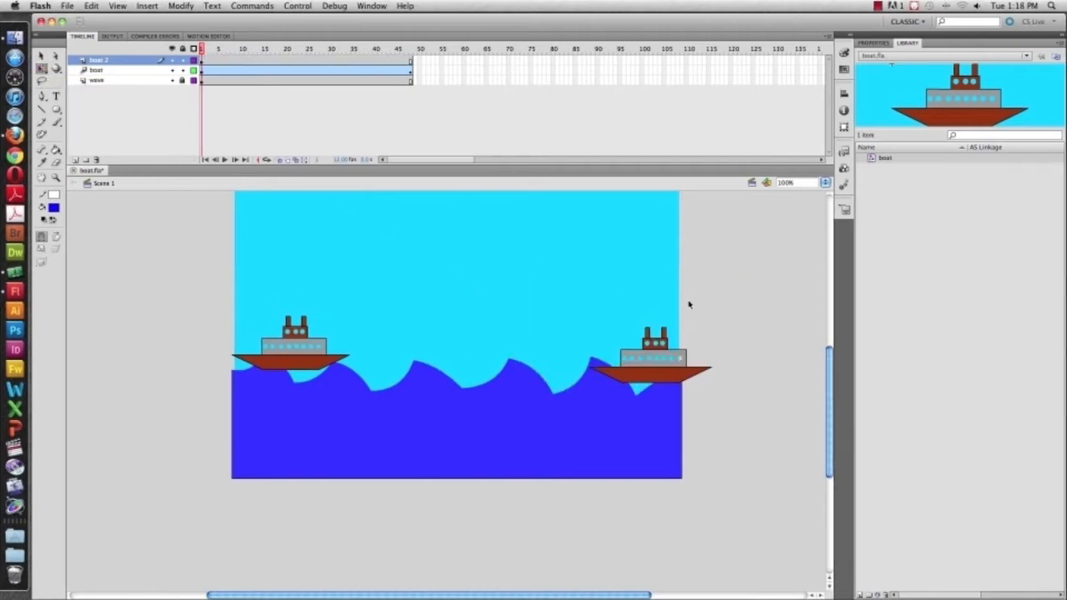
# Give the new boat instance an Advanced color effect with a red offset of 111
pyautogui.click(652, 364)
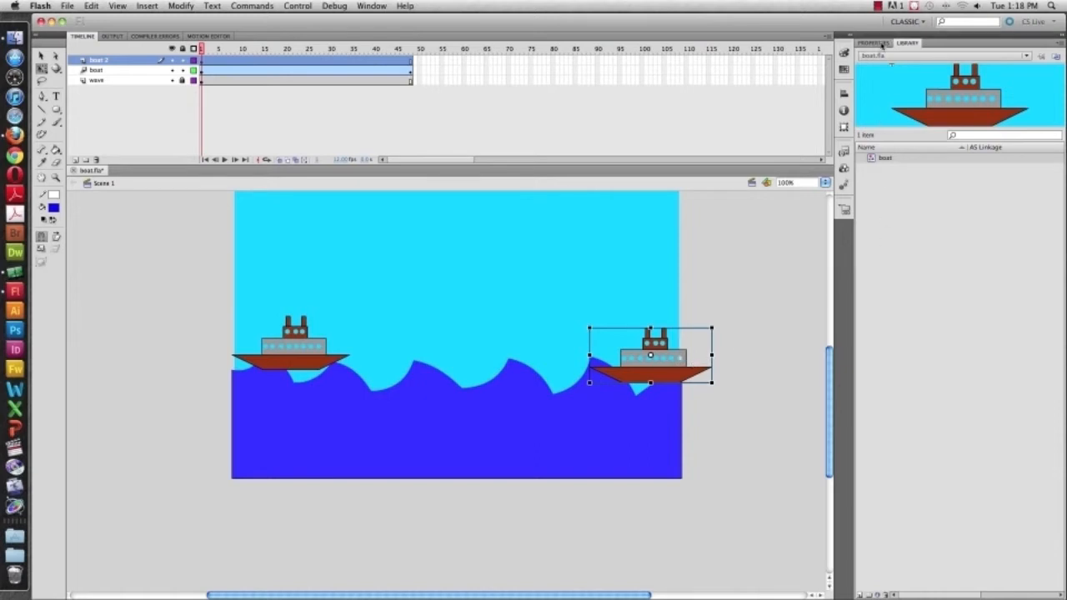
pyautogui.click(873, 43)
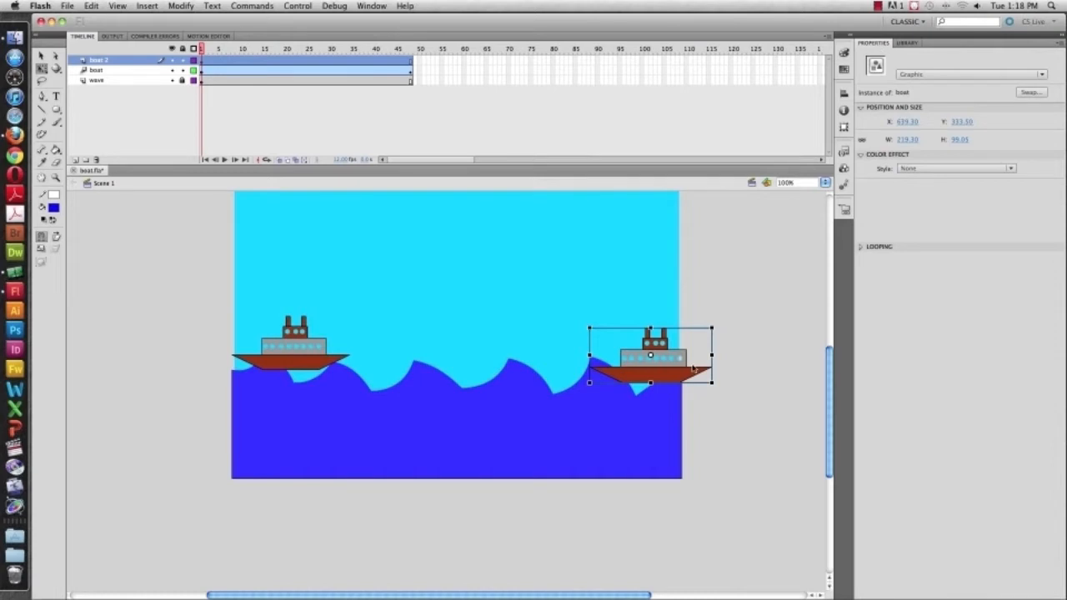
pyautogui.click(908, 42)
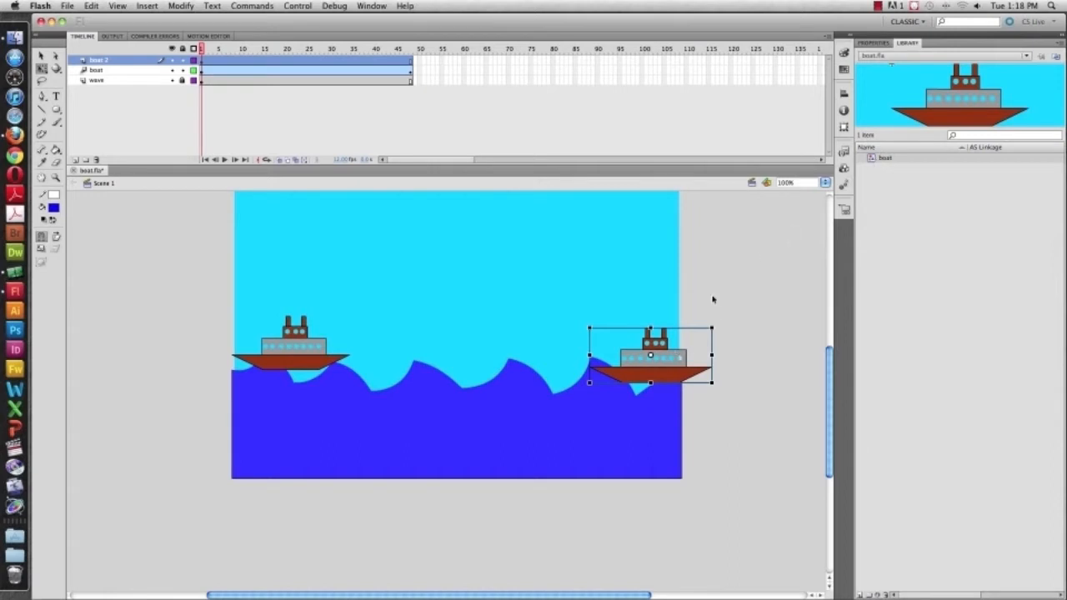
pyautogui.click(870, 44)
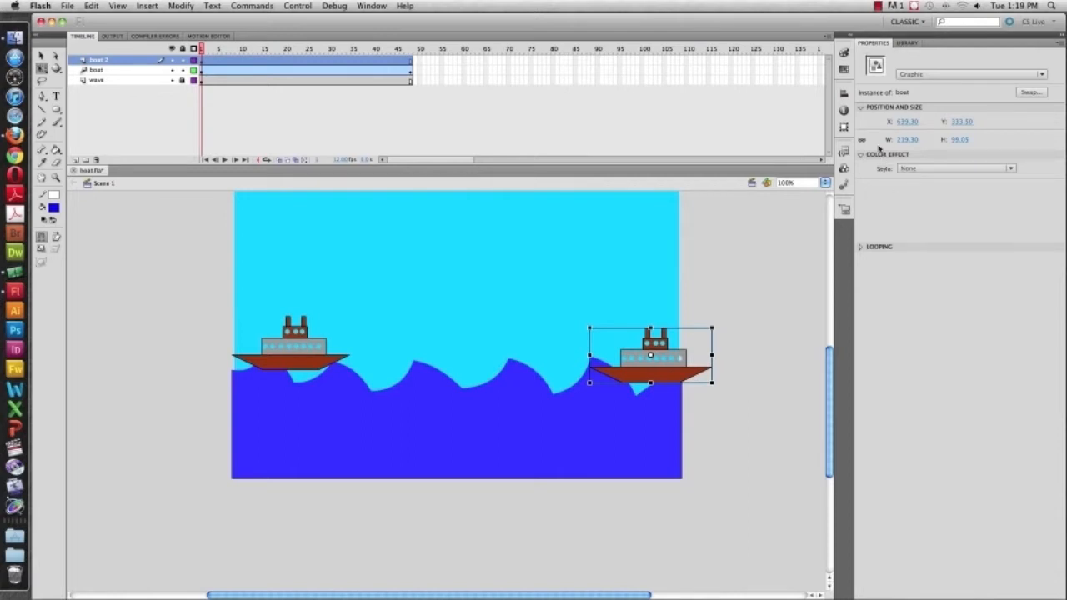
pyautogui.click(935, 169)
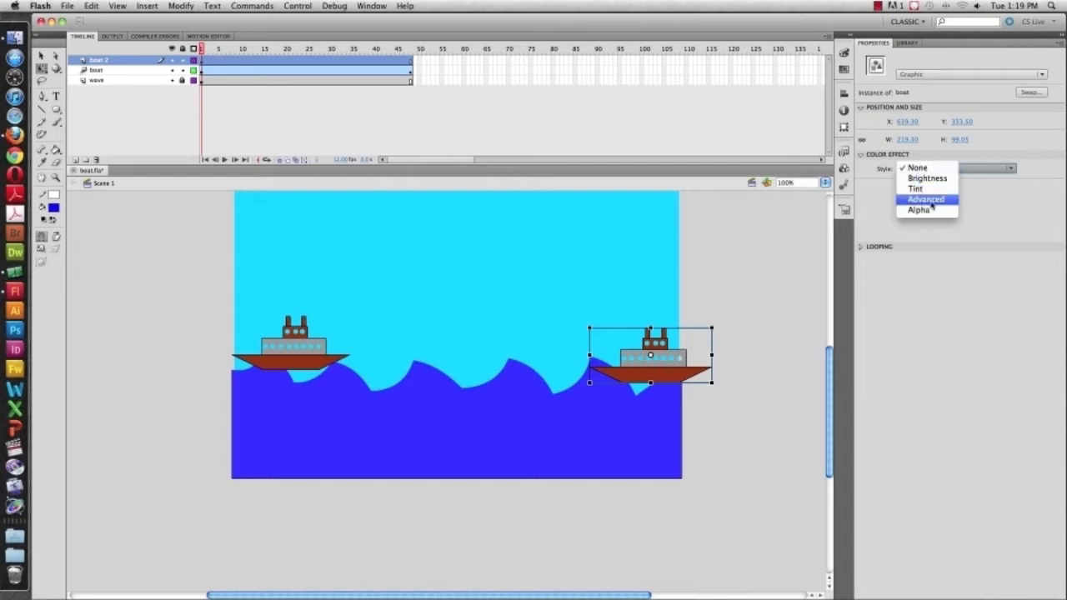
pyautogui.click(928, 201)
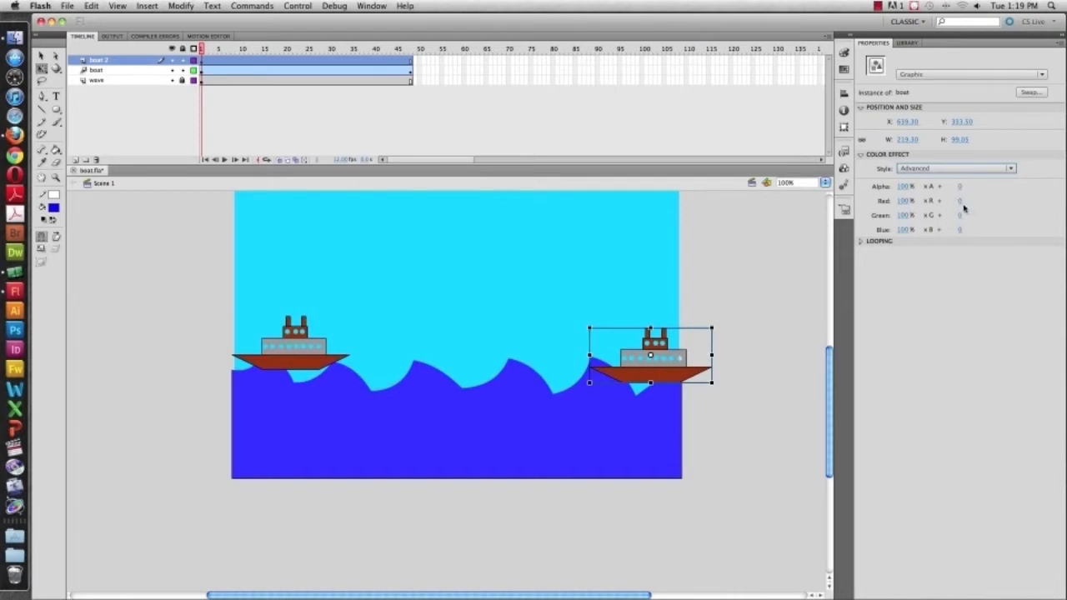
pyautogui.moveTo(960, 206); pyautogui.dragTo(1023, 209)
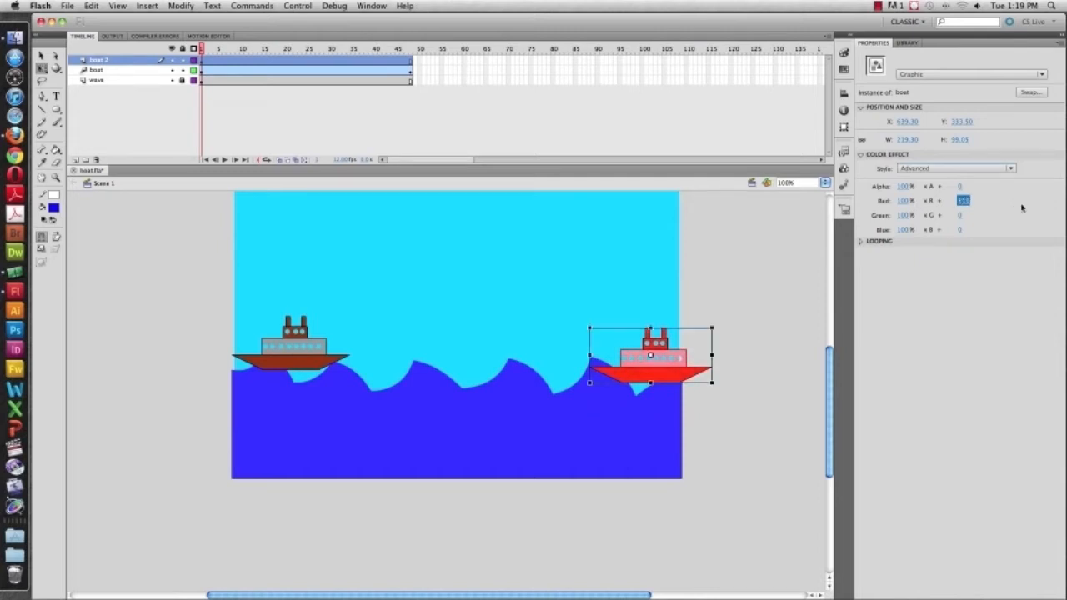
pyautogui.click(772, 367)
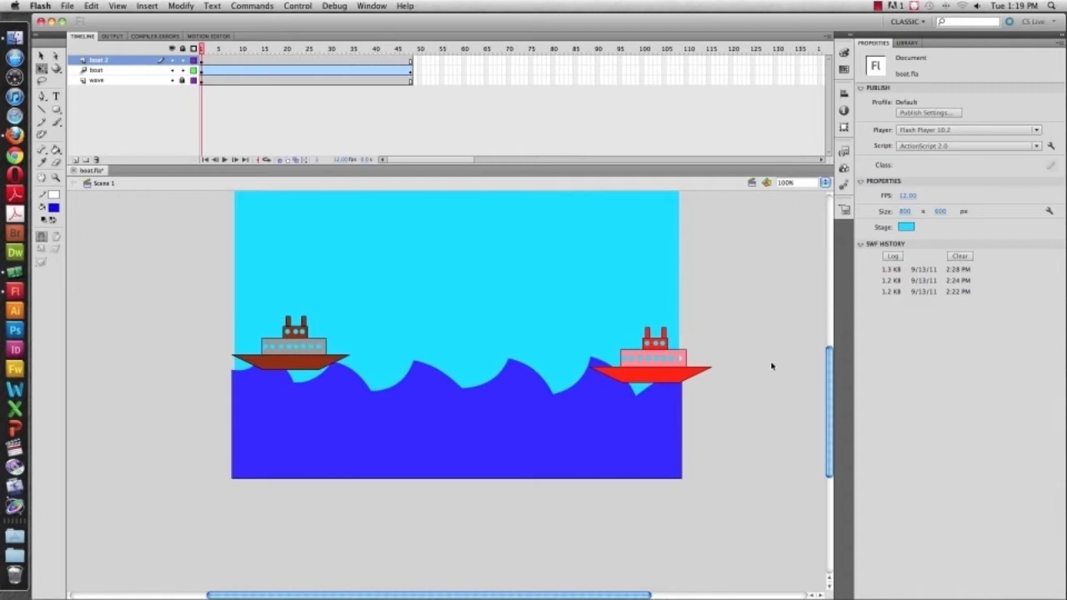
# Return to frame 1 and hide the original boat layer
pyautogui.click(412, 62)
pyautogui.moveTo(412, 50); pyautogui.dragTo(172, 67)
pyautogui.click(177, 67)
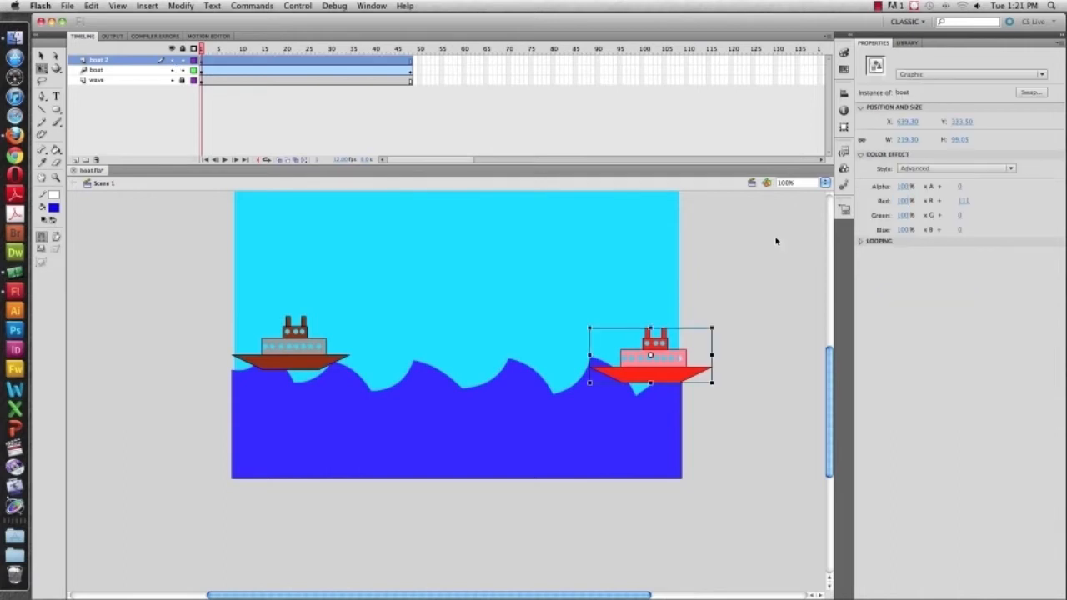
pyautogui.click(774, 239)
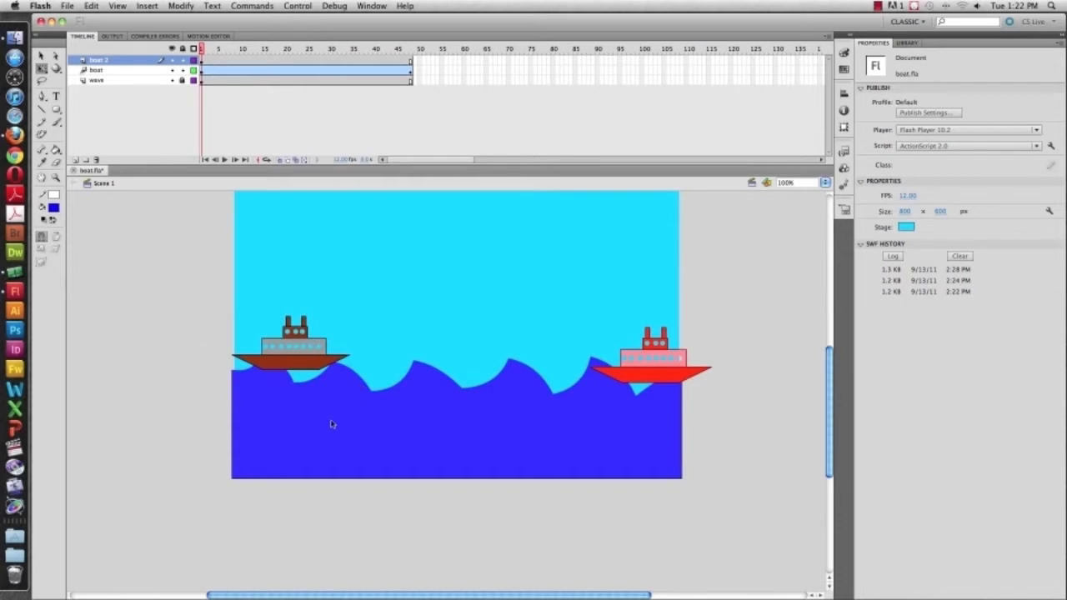
pyautogui.click(172, 70)
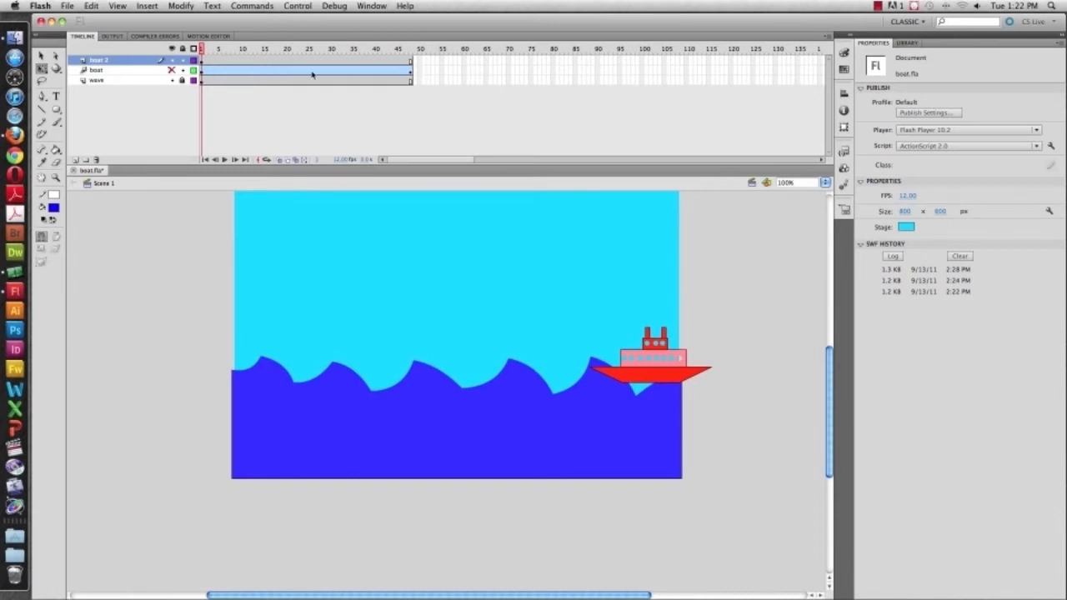
pyautogui.rightClick(201, 71)
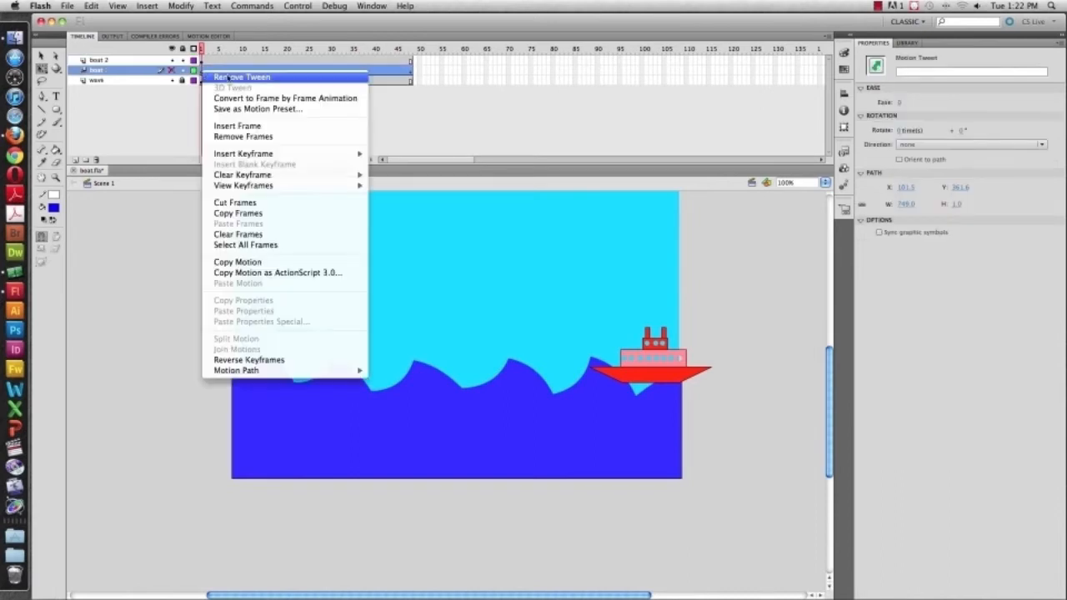
pyautogui.click(417, 108)
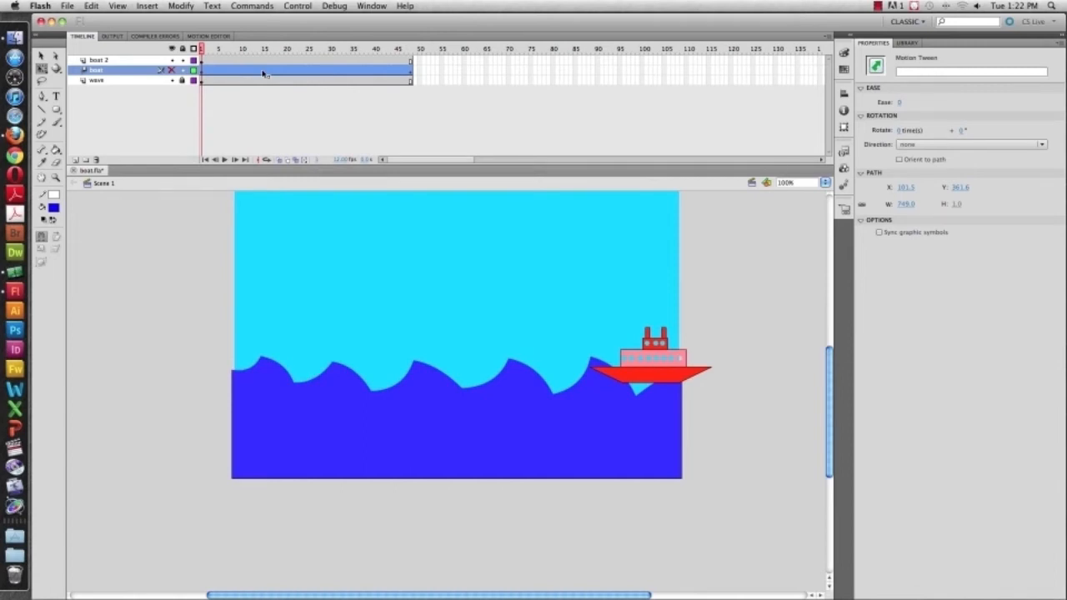
pyautogui.rightClick(209, 62)
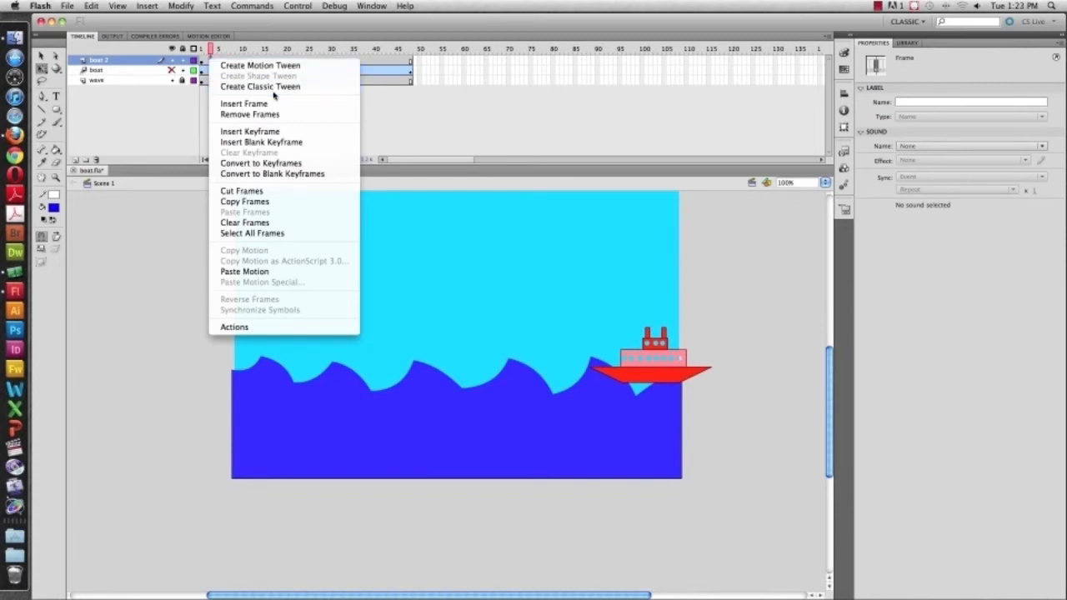
pyautogui.click(384, 109)
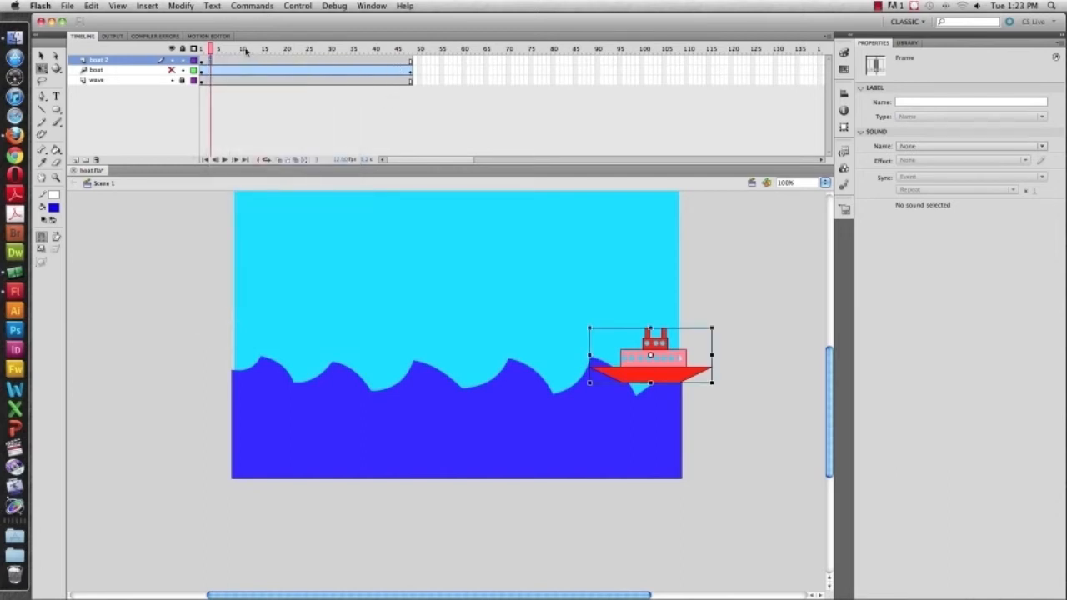
# Insert a keyframe at frame 48 of the boat 2 layer
pyautogui.moveTo(214, 50); pyautogui.dragTo(411, 50)
pyautogui.click(412, 62)
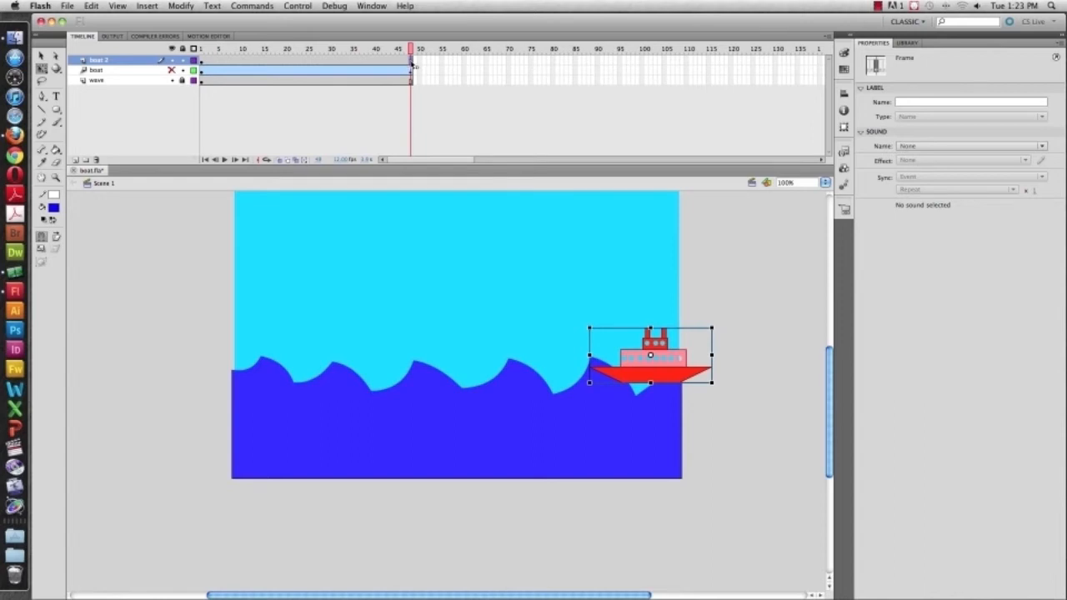
pyautogui.click(147, 6)
pyautogui.moveTo(184, 76)
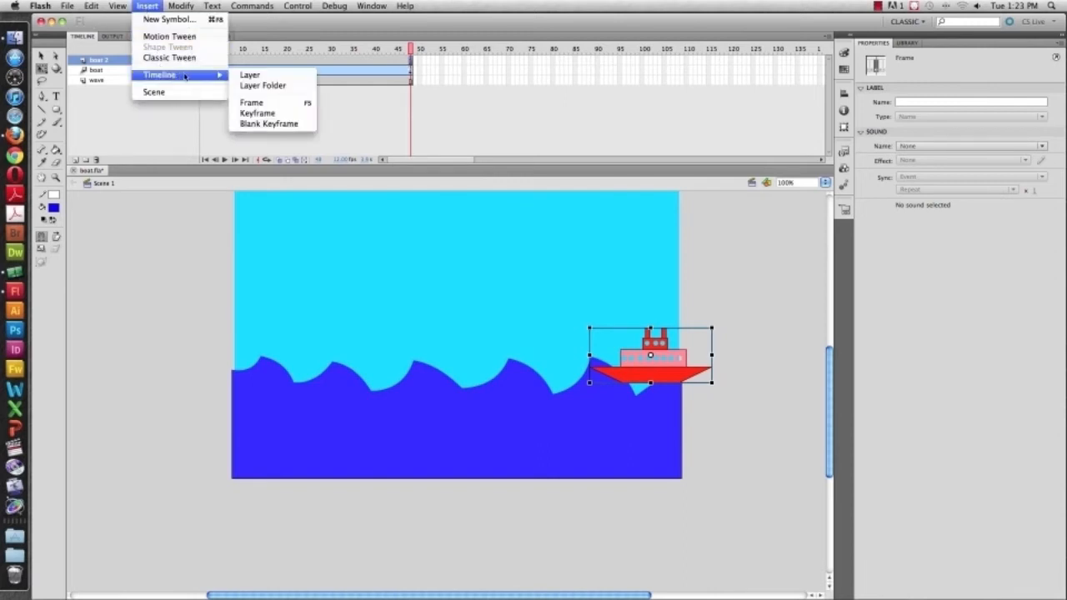
pyautogui.click(257, 112)
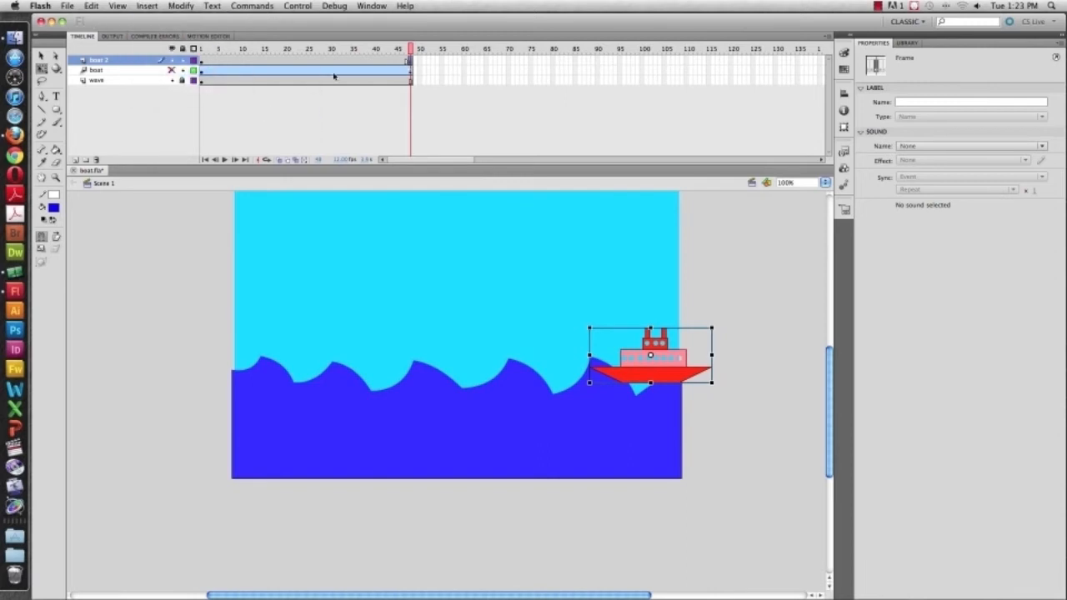
pyautogui.rightClick(411, 63)
# Move the red boat off the stage's left edge at frame 48, to about X -224 and Y 311, and compare it with earlier frames
pyautogui.moveTo(661, 370); pyautogui.dragTo(180, 364)
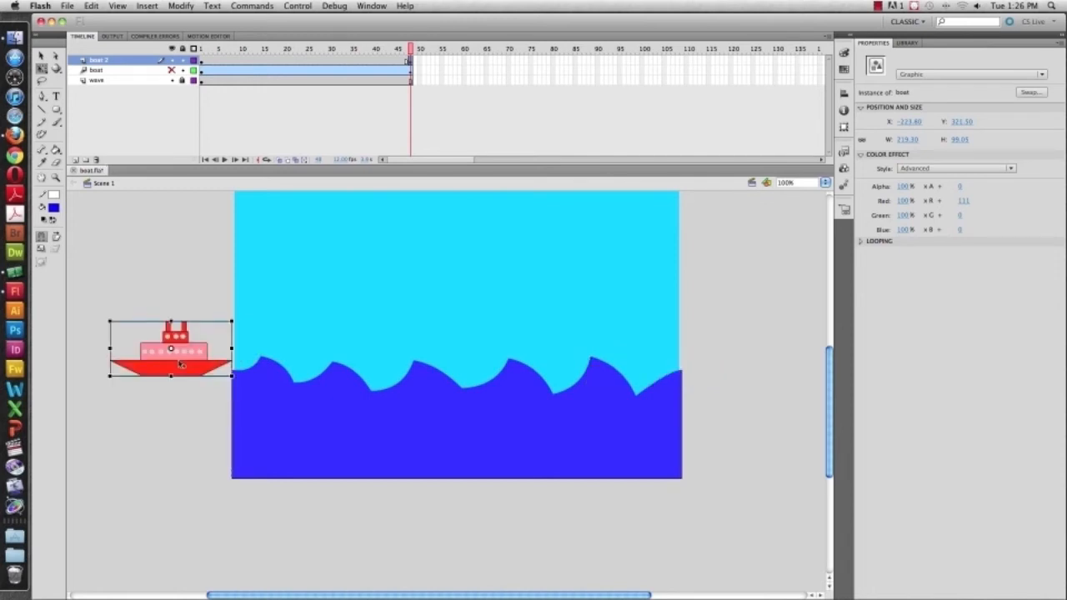
pyautogui.click(410, 50)
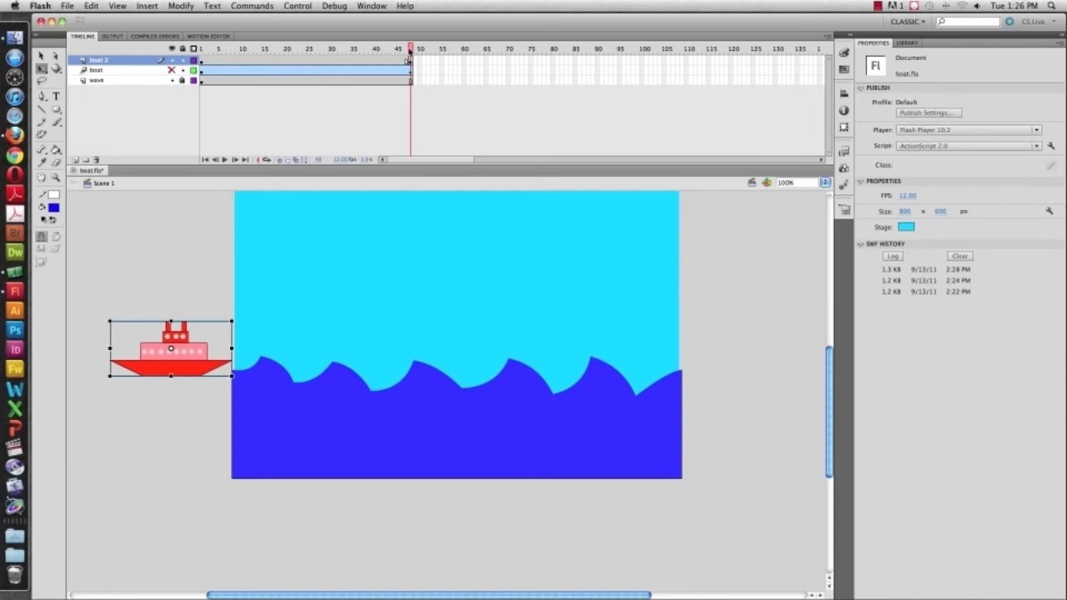
pyautogui.moveTo(410, 50); pyautogui.dragTo(407, 51)
pyautogui.click(407, 52)
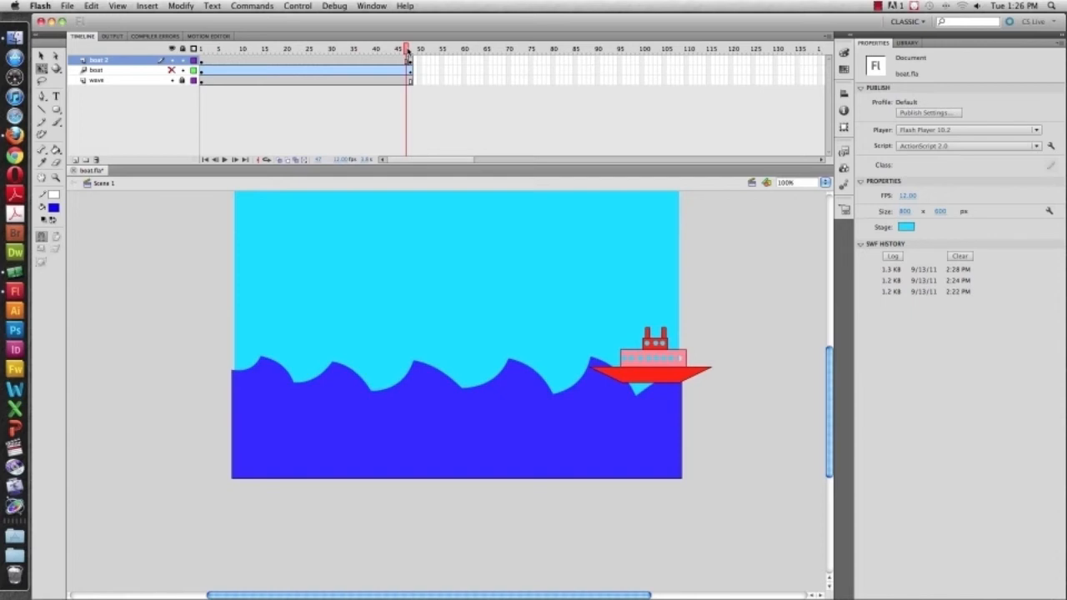
pyautogui.moveTo(409, 51); pyautogui.dragTo(201, 48)
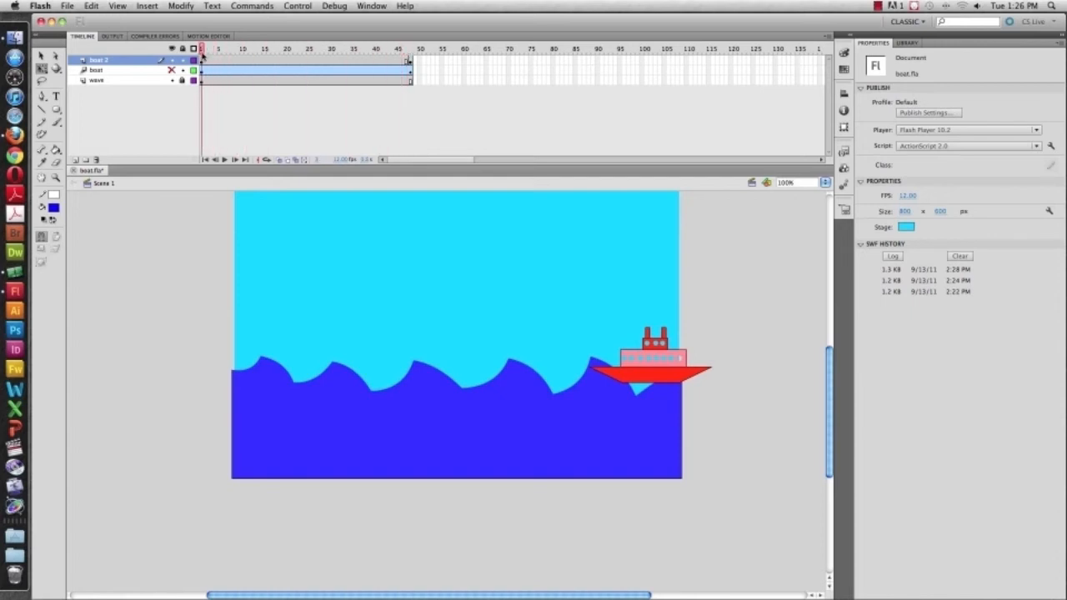
pyautogui.click(409, 62)
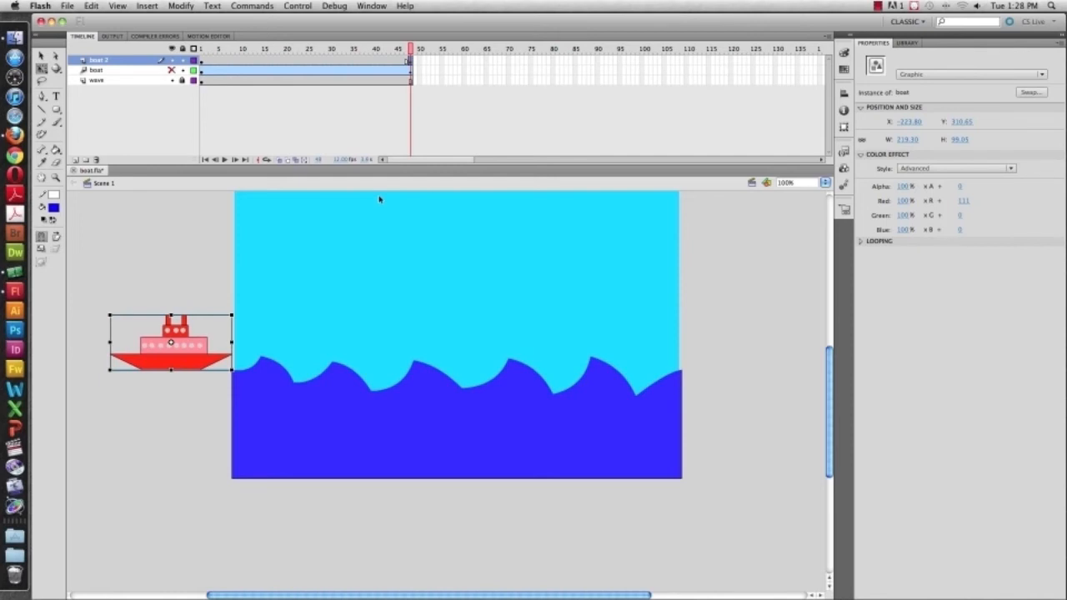
# Create a classic tween between the keyframes at frames 1 and 48 on the boat 2 layer
pyautogui.click(296, 60)
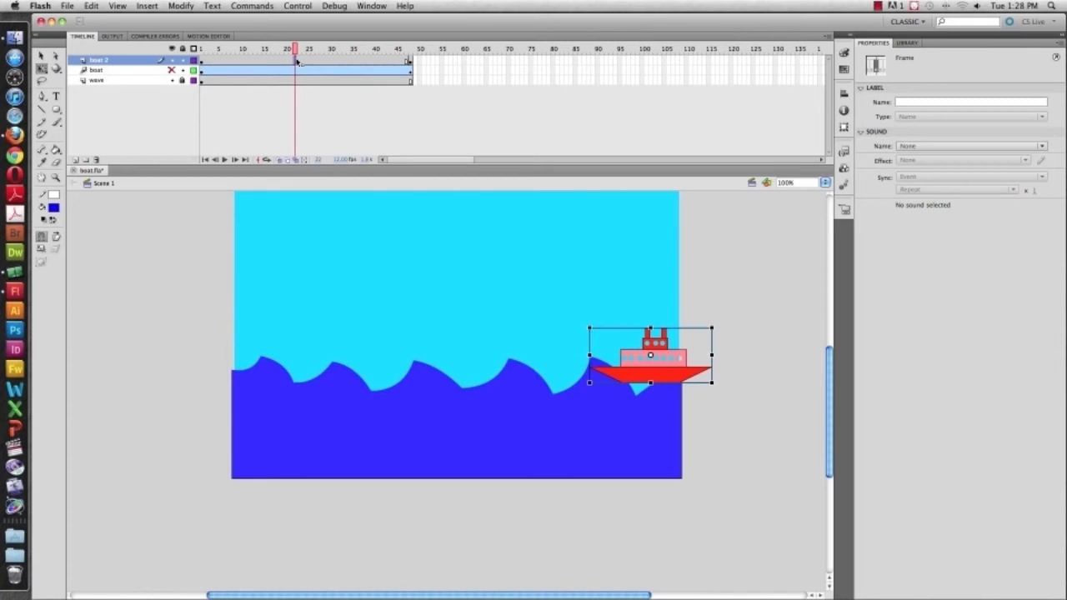
pyautogui.rightClick(297, 62)
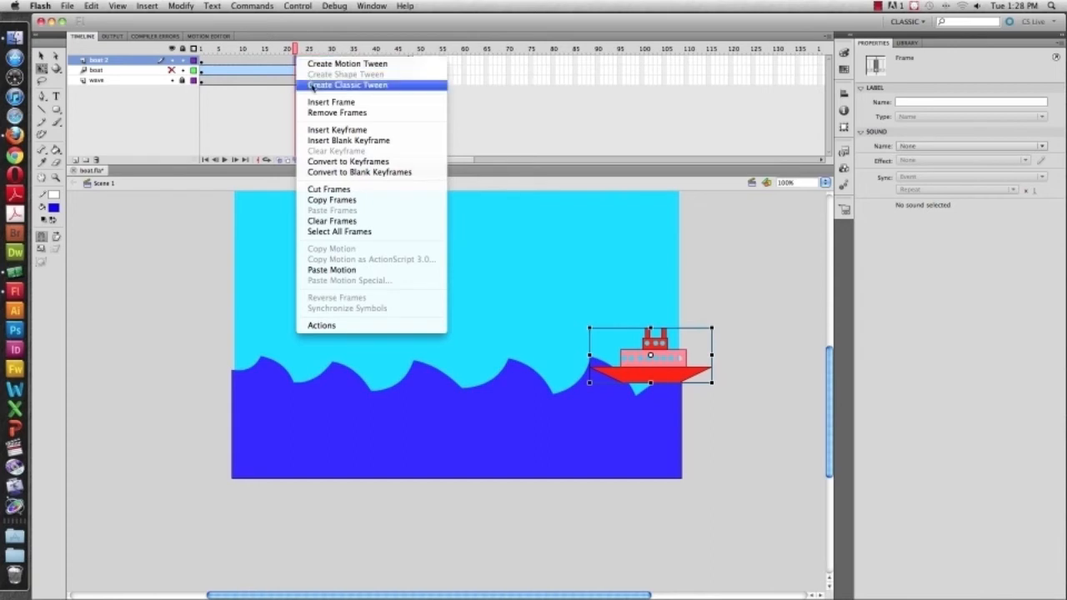
pyautogui.click(314, 85)
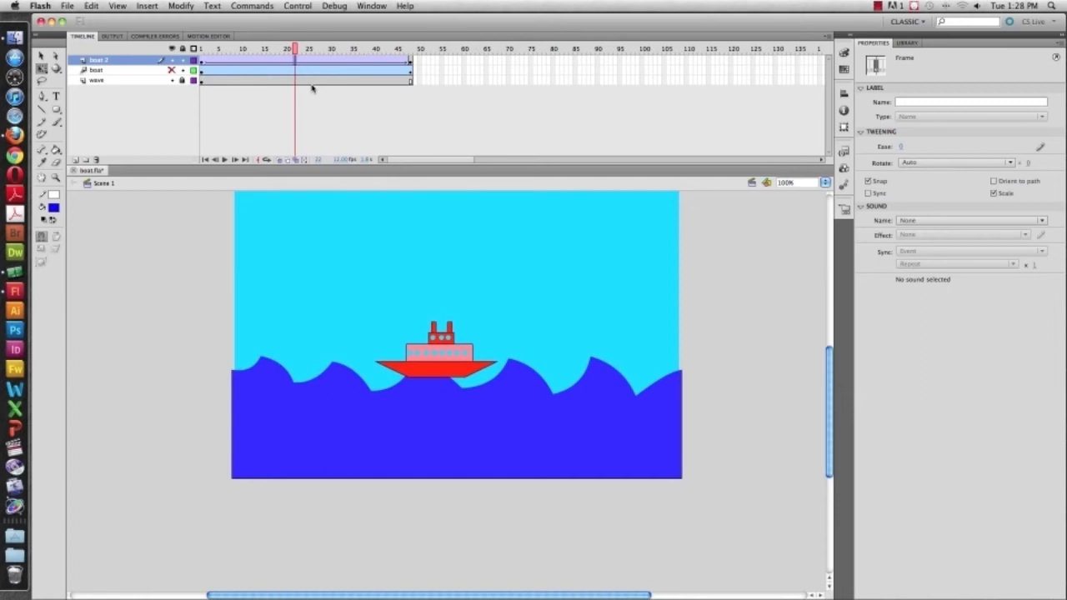
# Show the original boat layer again at frame 1 and test the movie to preview both boats crossing
pyautogui.moveTo(295, 50); pyautogui.dragTo(192, 48)
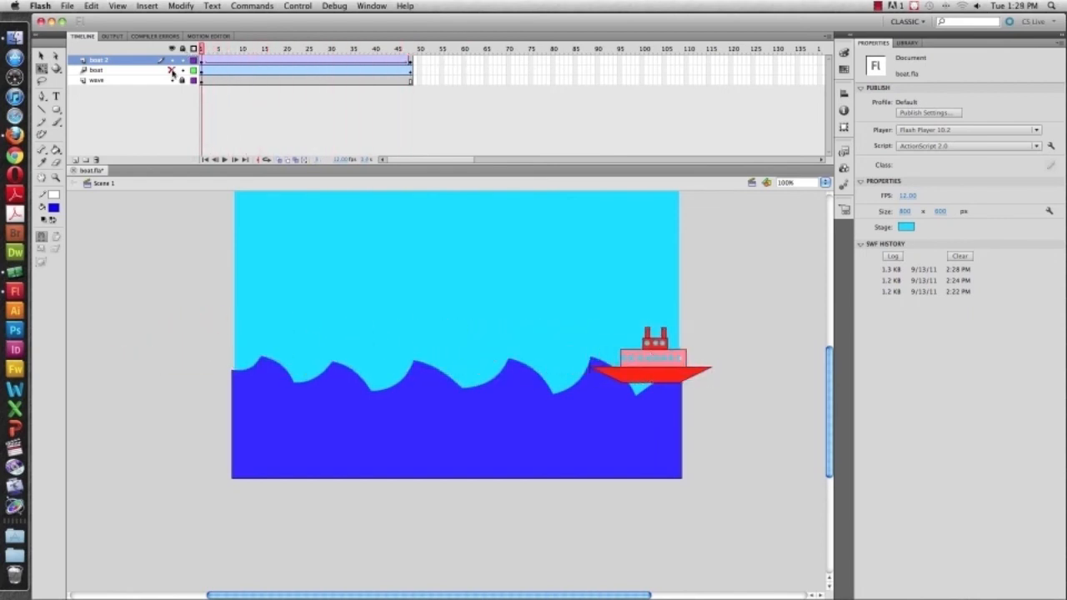
pyautogui.click(172, 71)
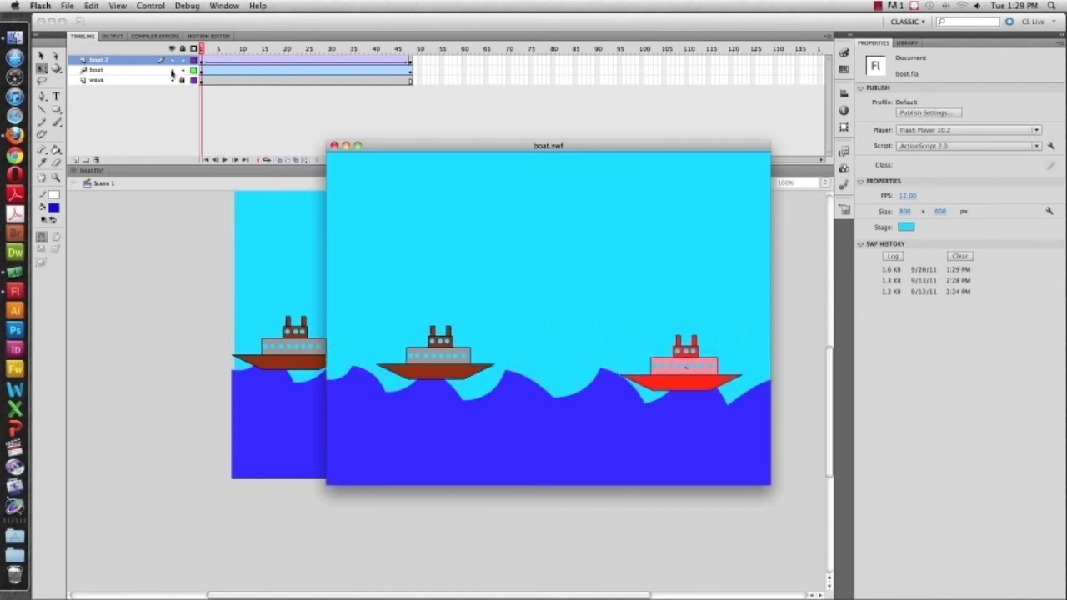
pyautogui.press('super+w')
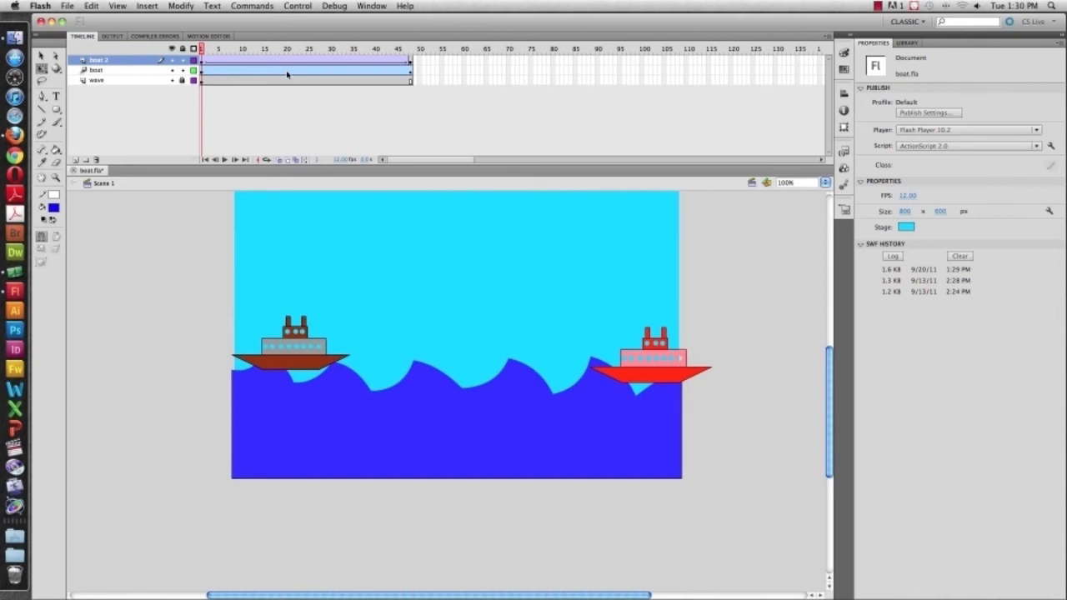
# Add a classic motion guide layer to the boat 2 layer
pyautogui.click(124, 63)
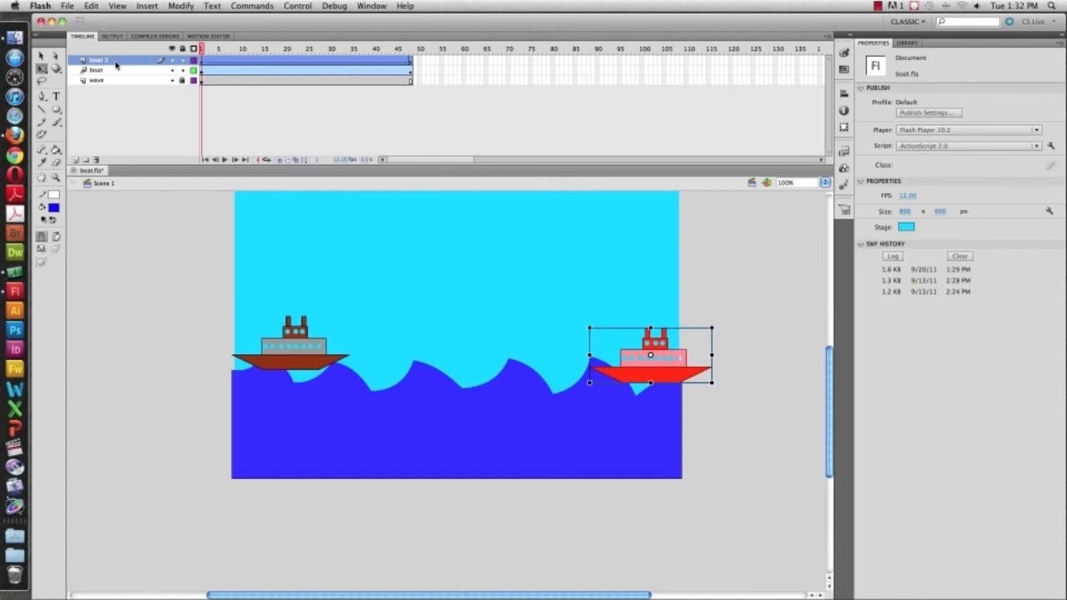
pyautogui.rightClick(116, 65)
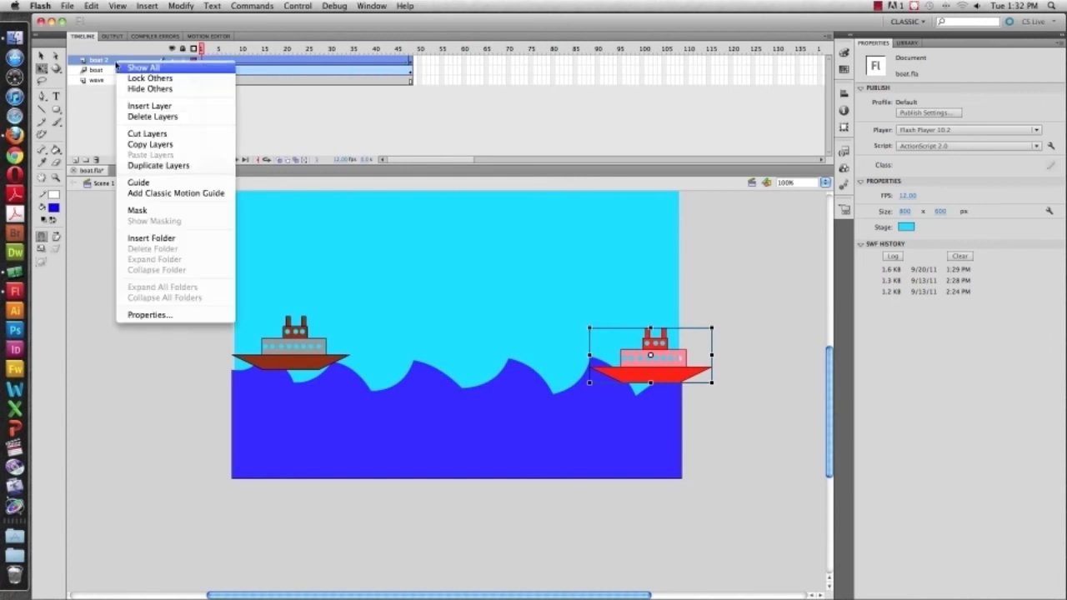
pyautogui.click(116, 51)
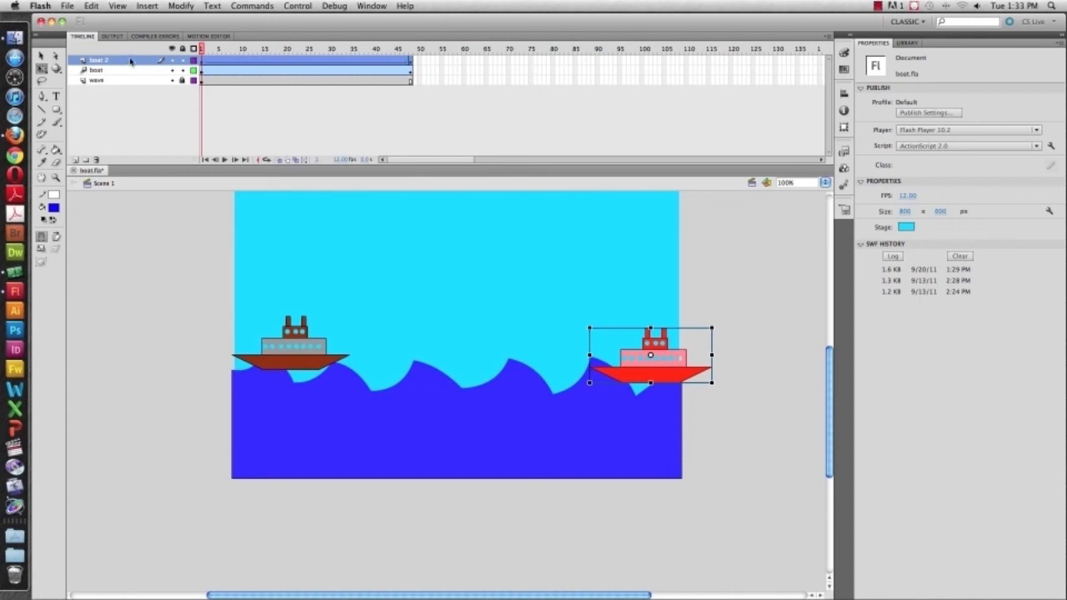
pyautogui.rightClick(131, 61)
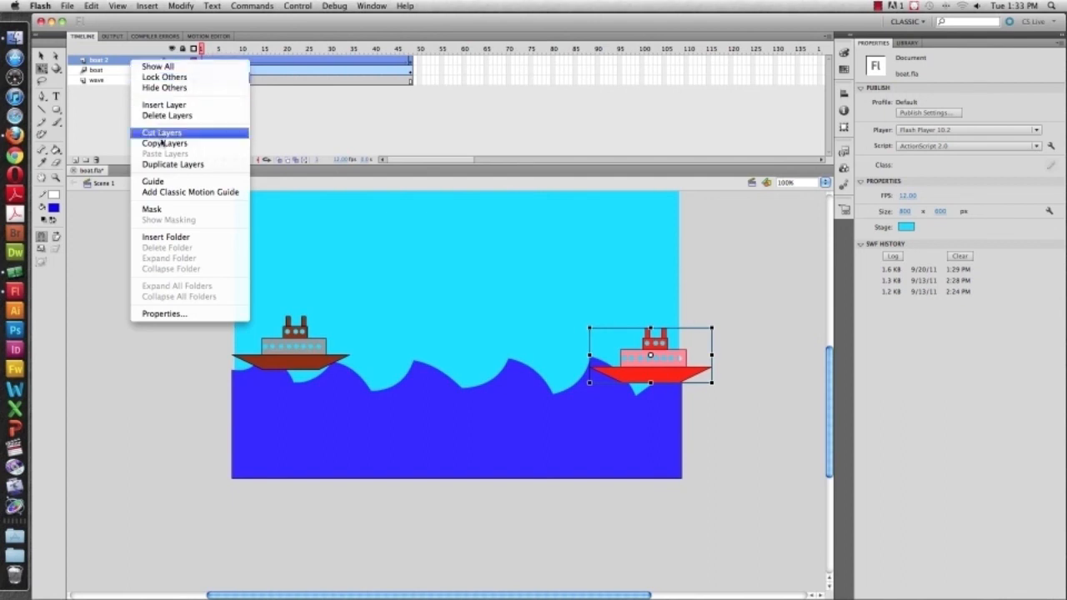
pyautogui.click(178, 194)
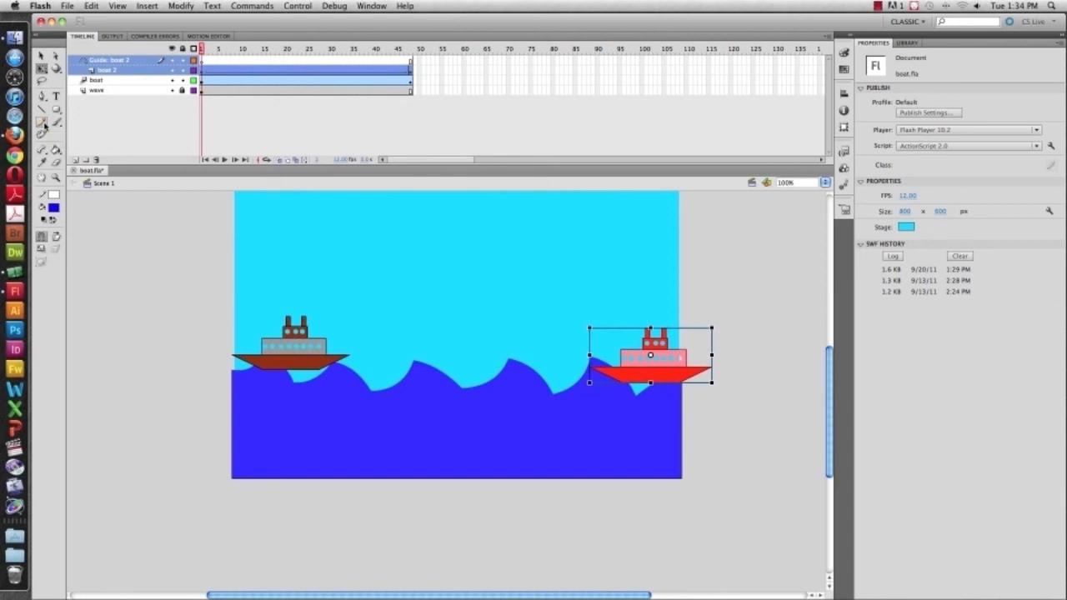
# Hide the original boat layer and draw a freehand Pencil path on the guide layer from the red boat along the wave crests past the stage's left edge
pyautogui.press('v')
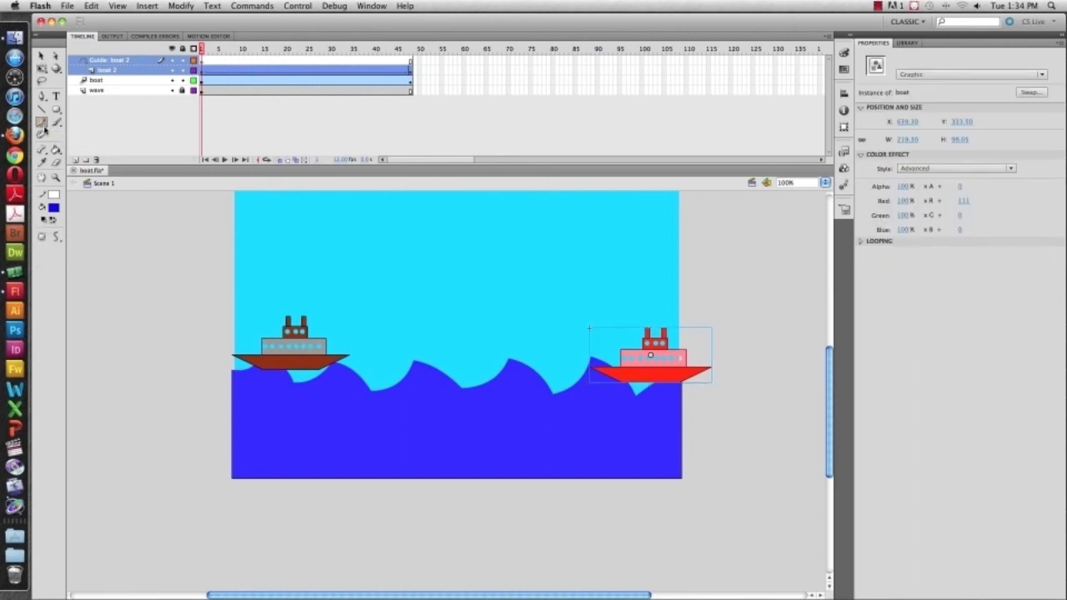
pyautogui.click(172, 80)
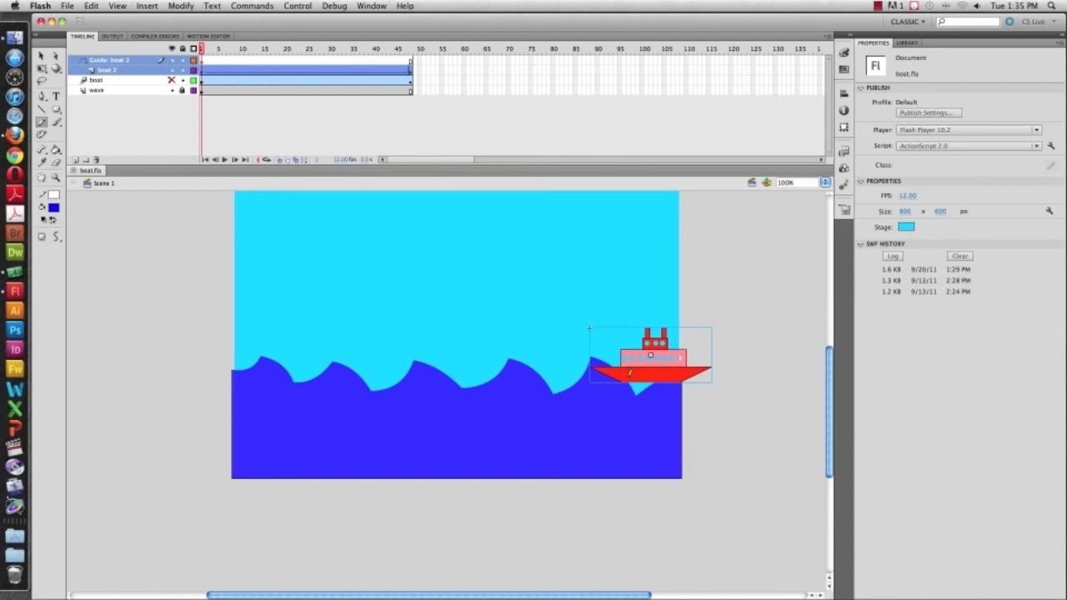
pyautogui.click(630, 373)
pyautogui.moveTo(586, 353)
pyautogui.mouseDown()
pyautogui.moveTo(571, 375)
pyautogui.moveTo(541, 354)
pyautogui.moveTo(502, 353)
pyautogui.moveTo(464, 367)
pyautogui.moveTo(407, 357)
pyautogui.moveTo(373, 377)
pyautogui.moveTo(355, 358)
pyautogui.moveTo(304, 372)
pyautogui.moveTo(260, 354)
pyautogui.moveTo(219, 362)
pyautogui.moveTo(187, 385)
pyautogui.mouseUp()
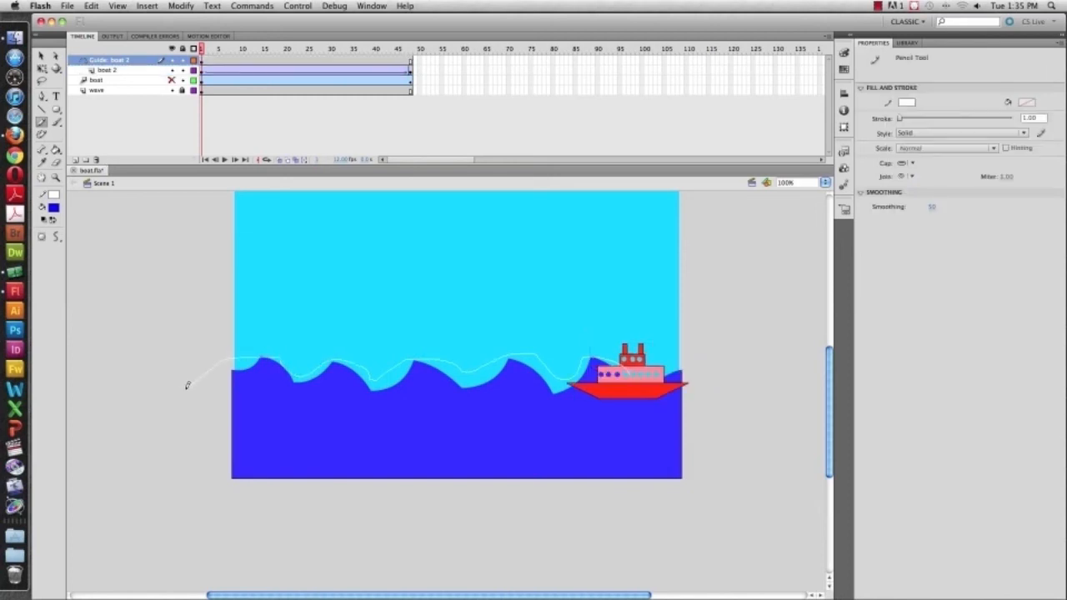